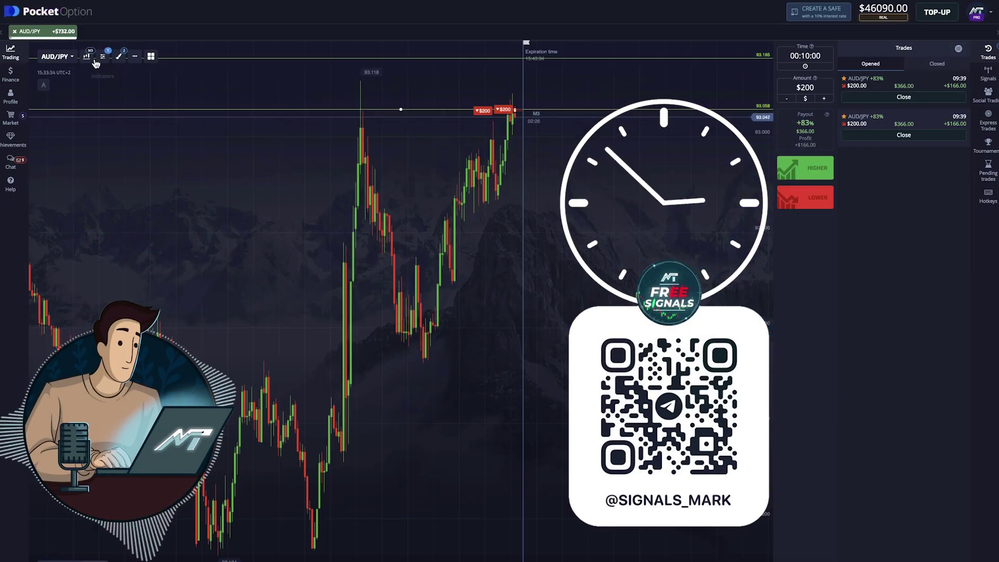
Switch the AUD/JPY chart to the M5 time frame and pan across its recent candles.
left_click(86, 57)
left_click(96, 165)
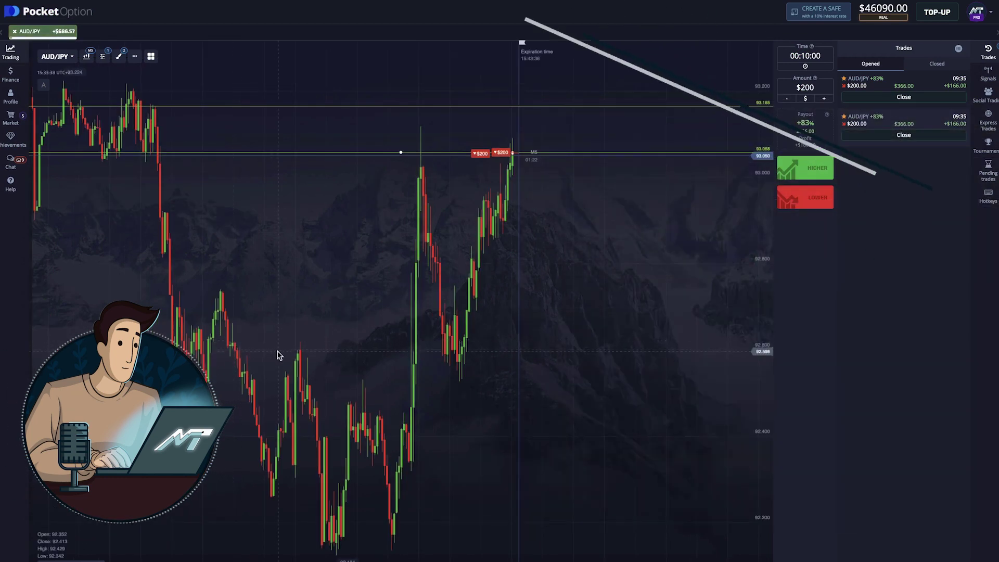
left_click_drag(275, 352, 434, 369)
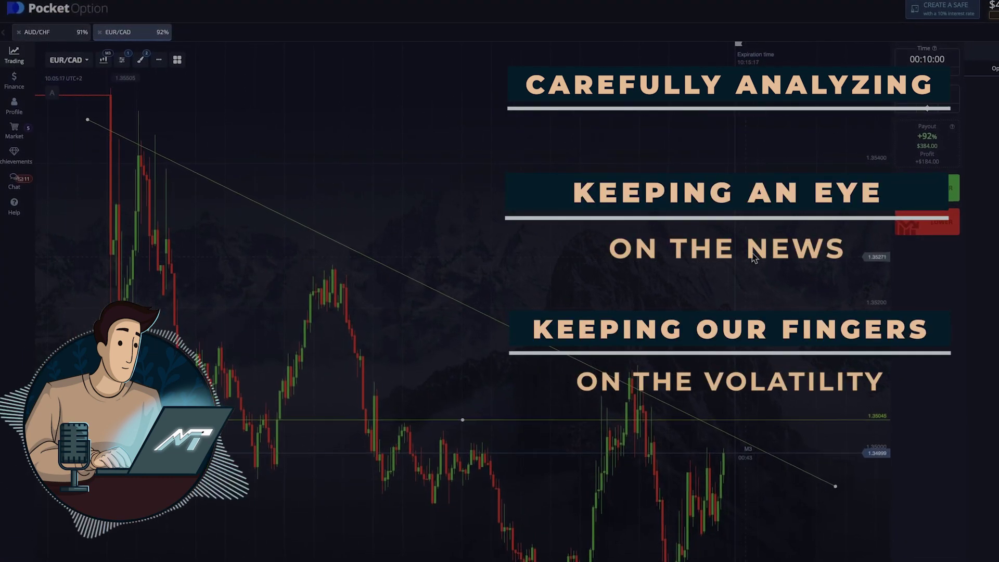
left_click_drag(751, 261, 718, 252)
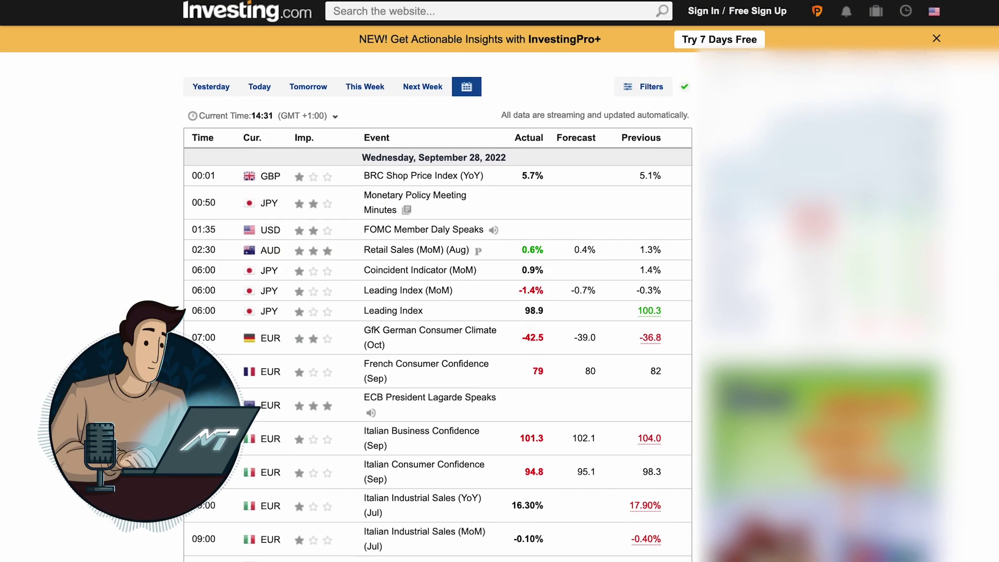
Scroll the September 28, 2022 economic calendar down to the evening releases.
scroll(437, 312, "down", 7)
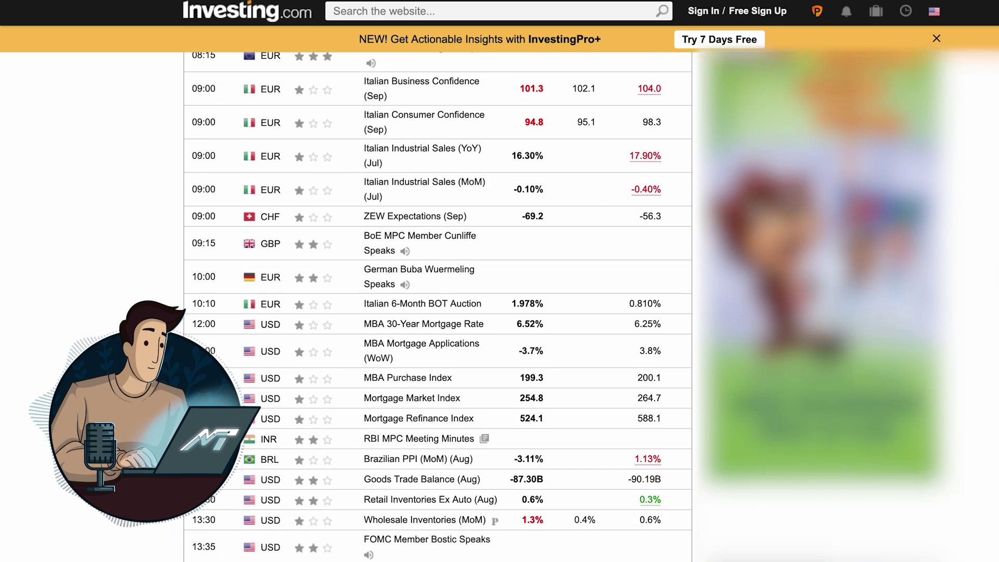
scroll(437, 312, "down", 3)
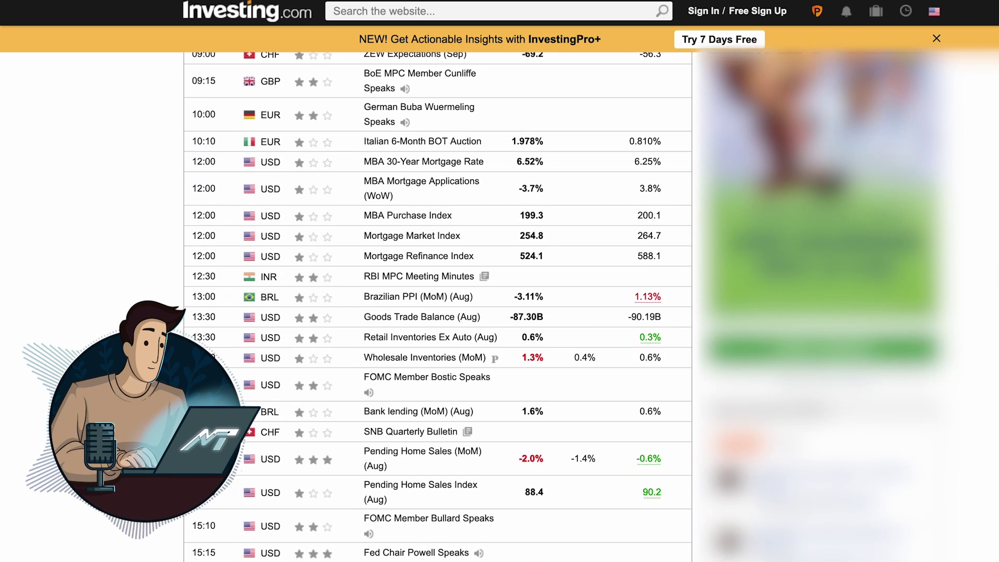
scroll(438, 312, "down", 2)
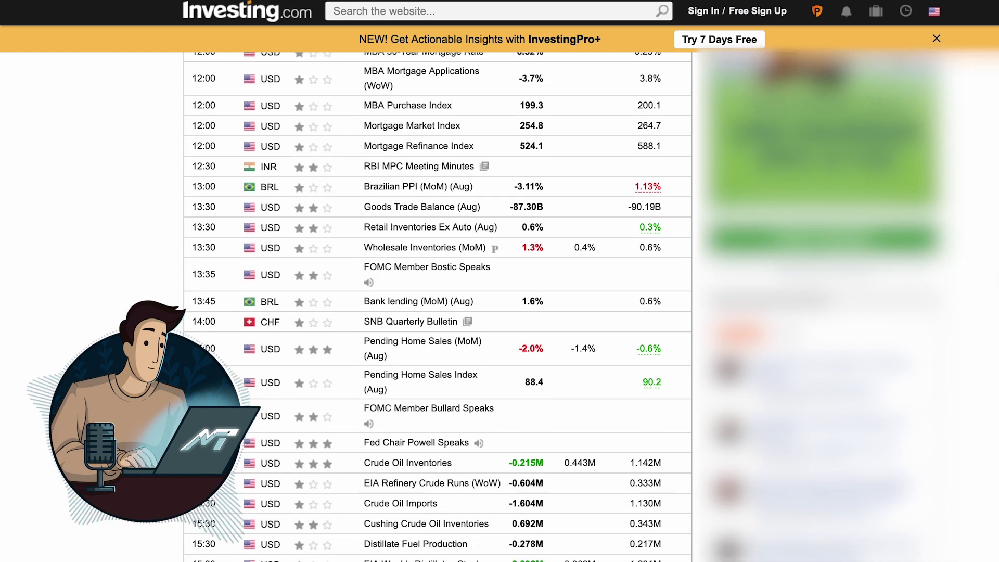
scroll(437, 312, "down", 2)
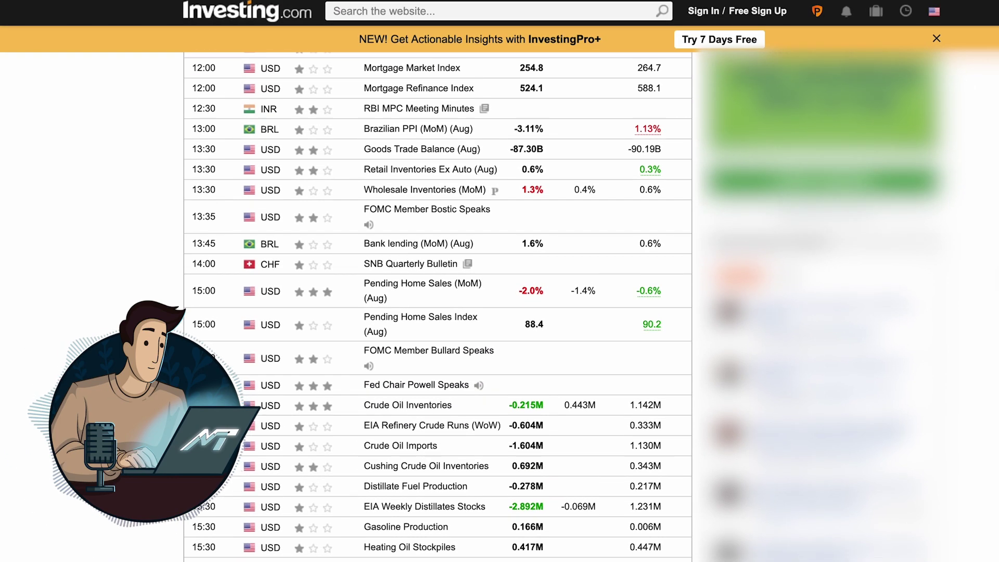
scroll(437, 307, "down", 2)
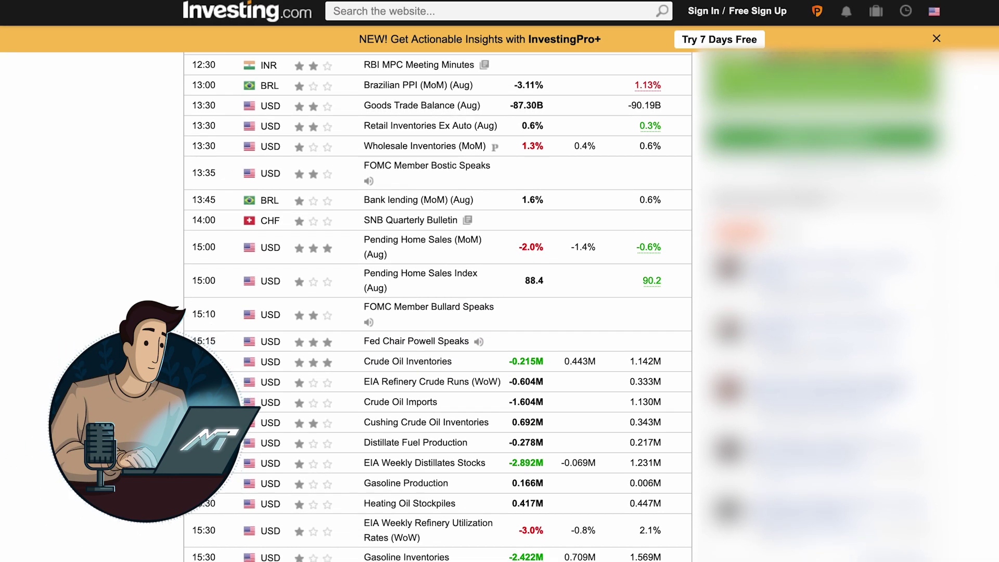
scroll(437, 307, "down", 3)
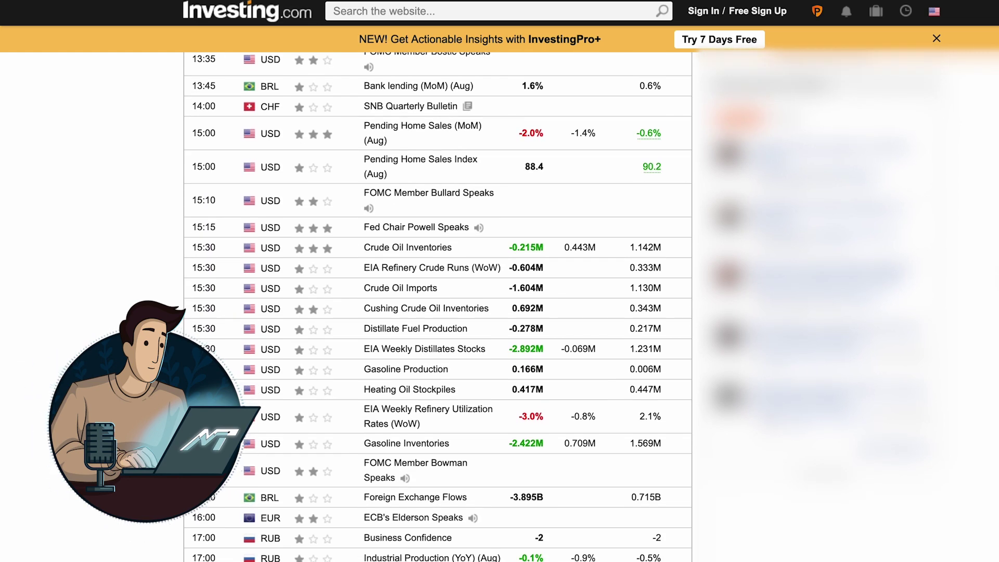
scroll(437, 307, "down", 4)
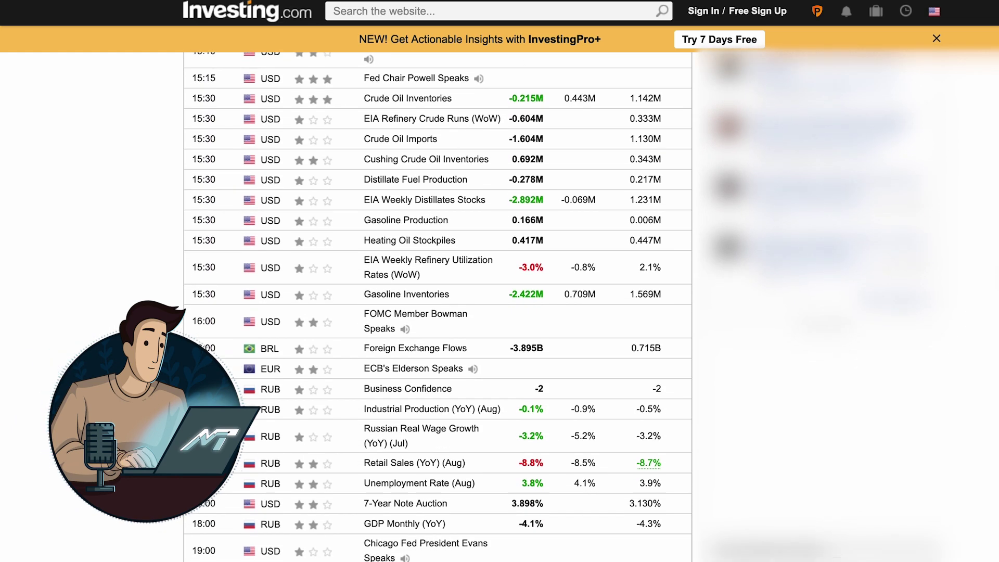
scroll(437, 307, "down", 2)
scroll(437, 307, "up", 1)
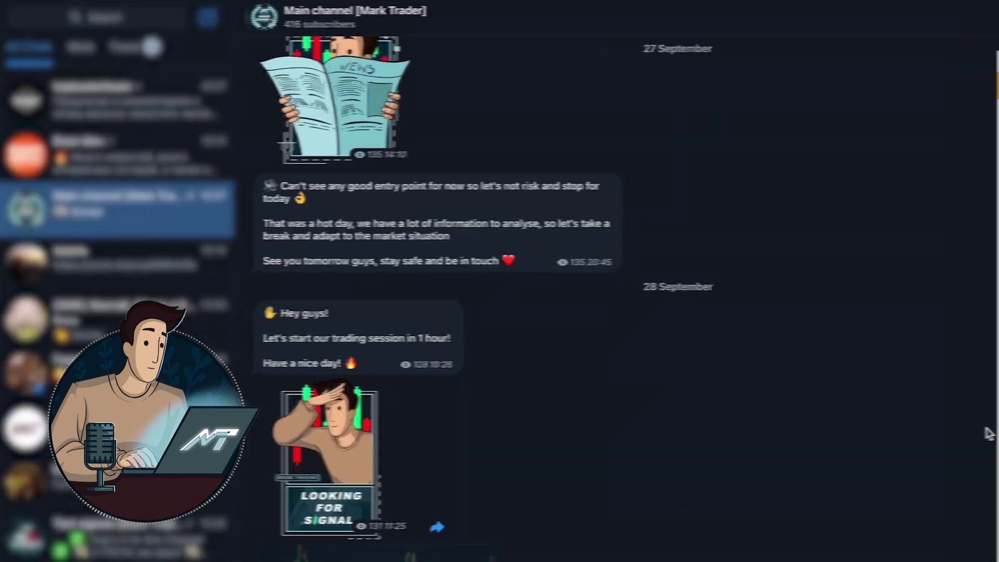
Scroll through the Main channel's past signal posts and their ITM/OTM outcomes.
scroll(991, 433, "down", 3)
scroll(990, 434, "down", 3)
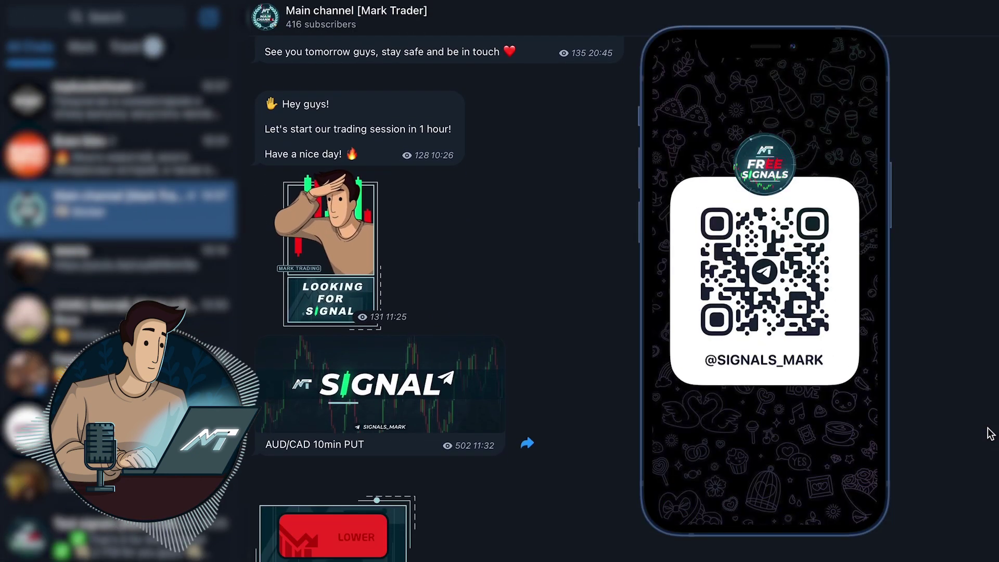
scroll(990, 433, "down", 10)
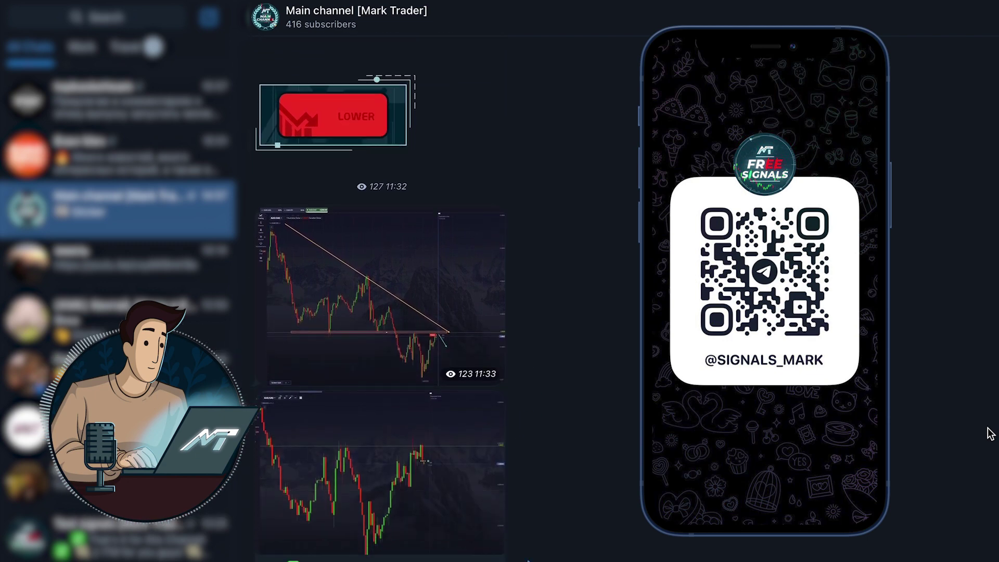
scroll(990, 434, "down", 10)
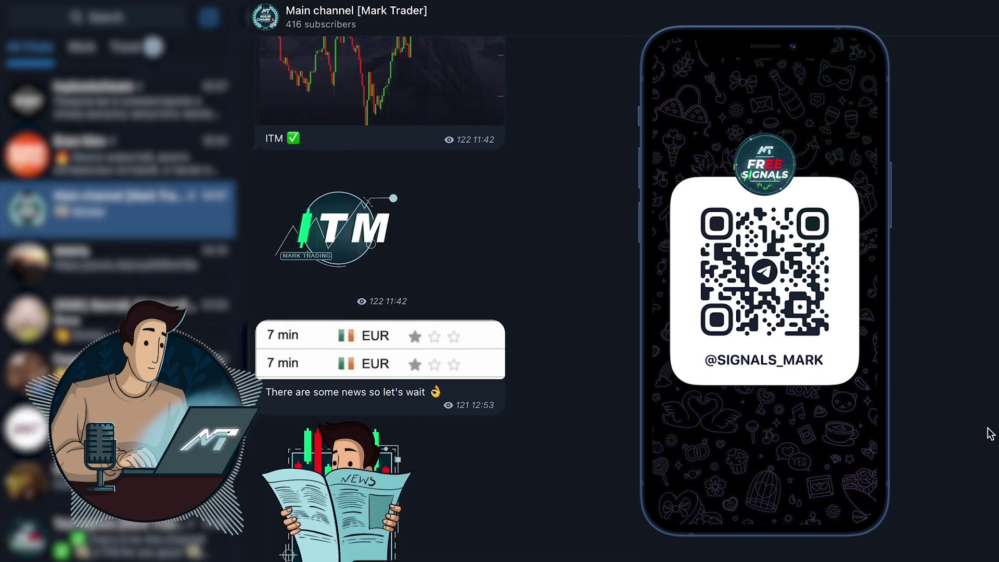
scroll(991, 434, "down", 8)
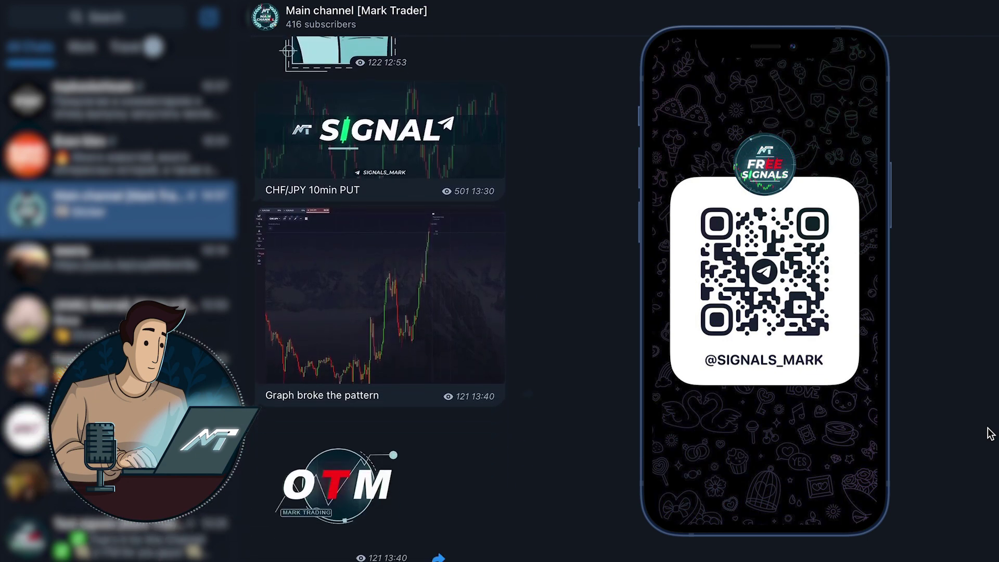
scroll(990, 434, "down", 10)
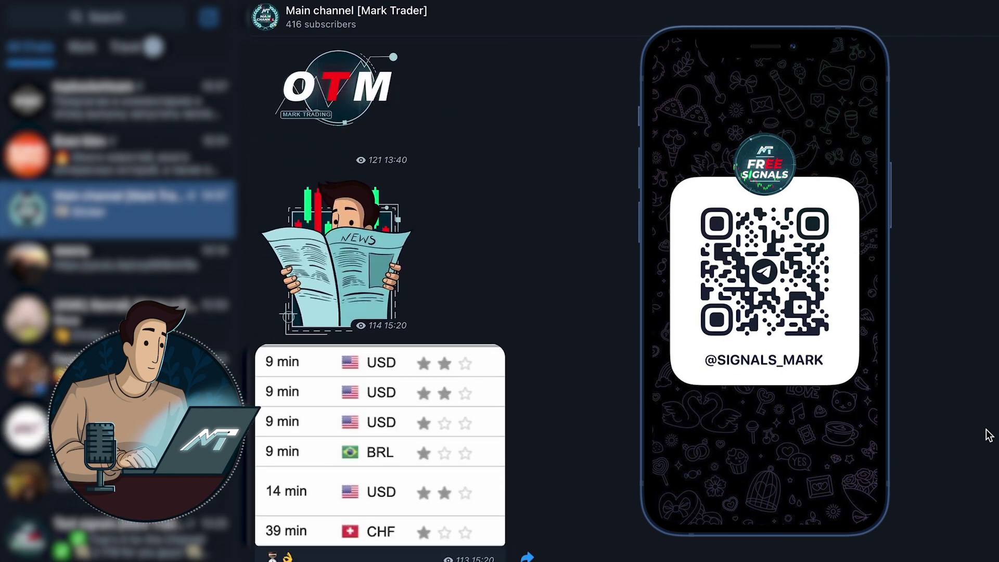
scroll(990, 433, "down", 8)
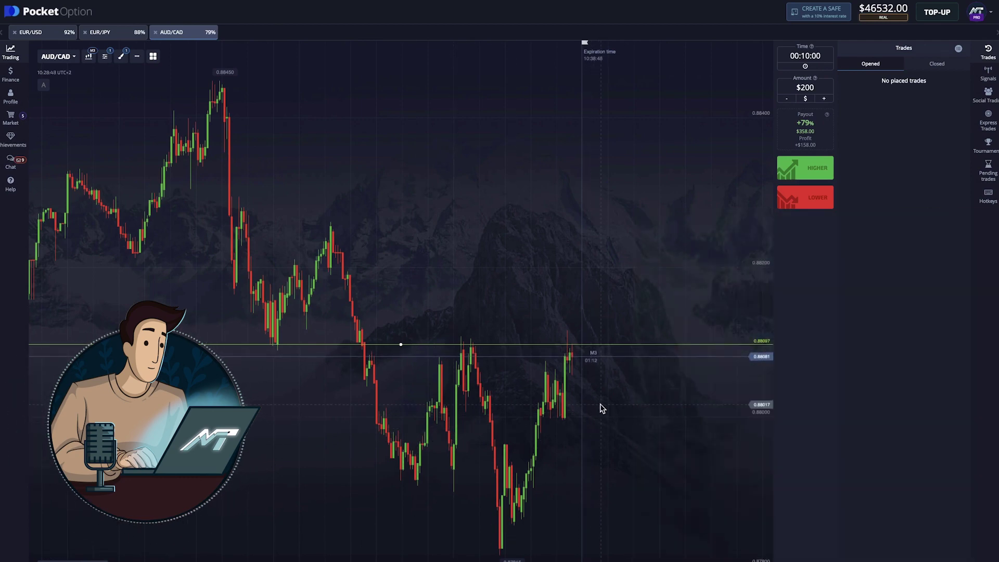
Zoom the AUD/CAD chart in and out around the latest candles near 0.88097.
scroll(583, 410, "up", 2)
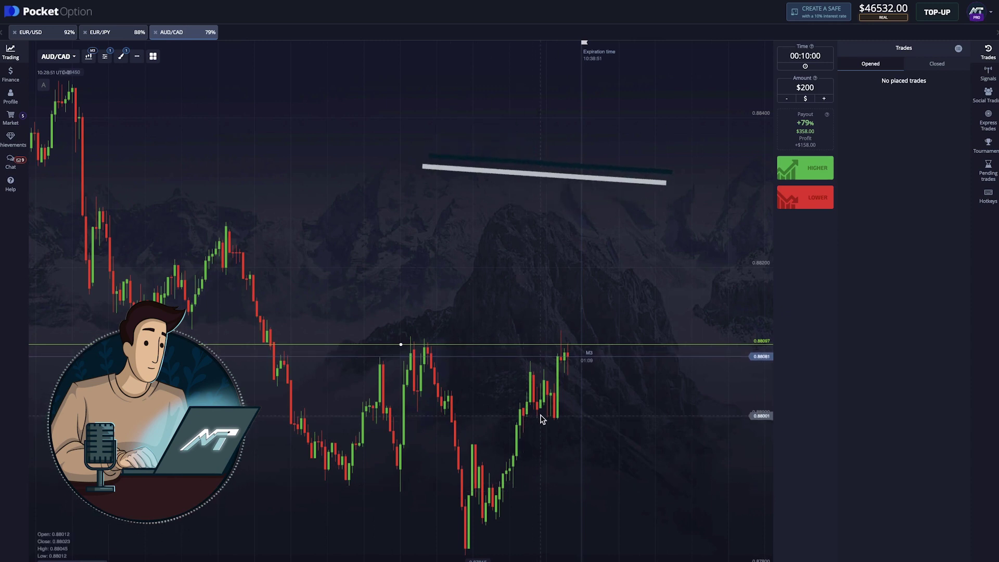
scroll(539, 417, "down", 3)
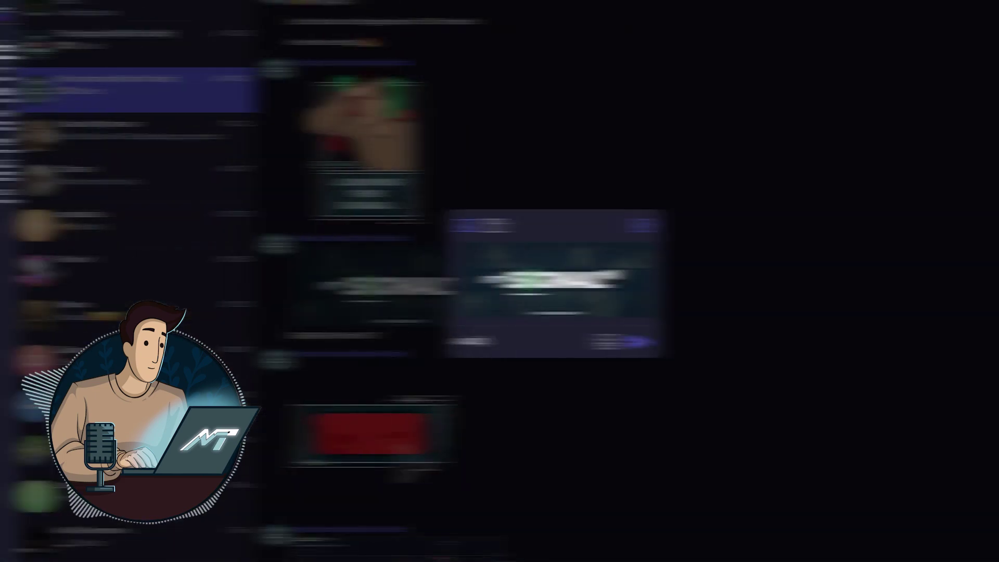
Caption the signal image 'AUD/CAD 10min PUT'.
type("CAD")
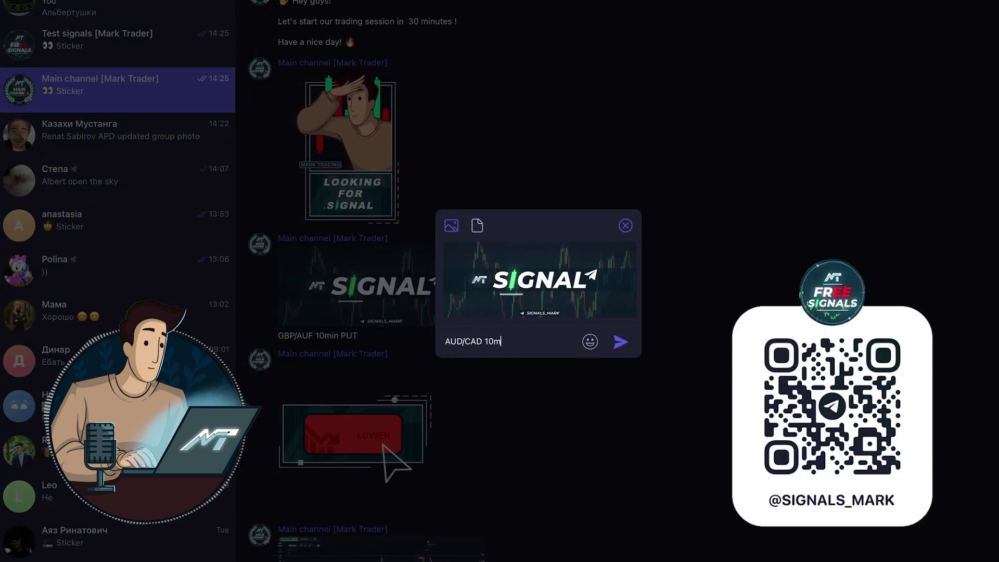
type("10min PUT")
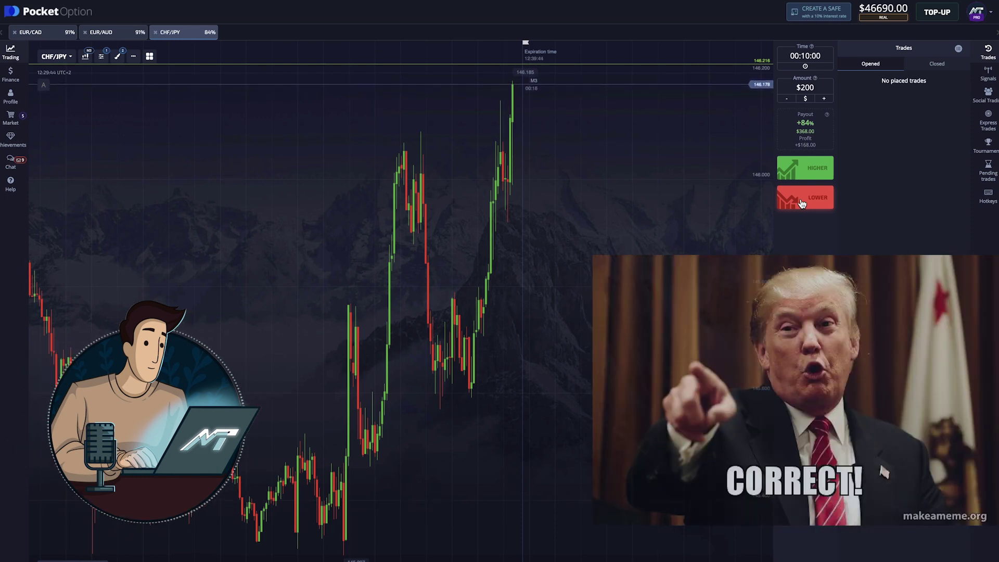
Place a $200 10-minute LOWER trade on CHF/JPY and mark its entry price on a screenshot.
left_click(802, 203)
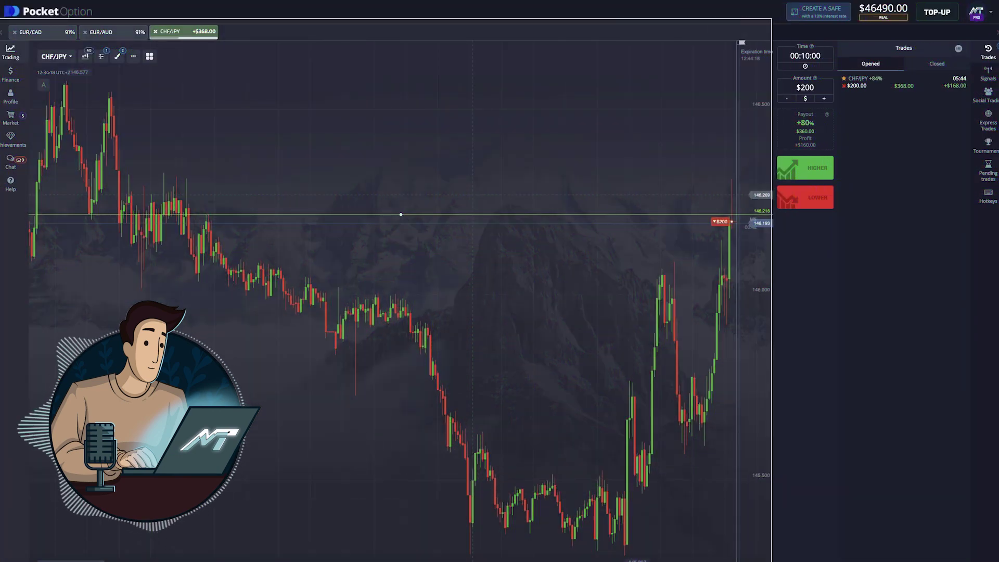
key("Print")
left_click_drag(31, 215, 750, 214)
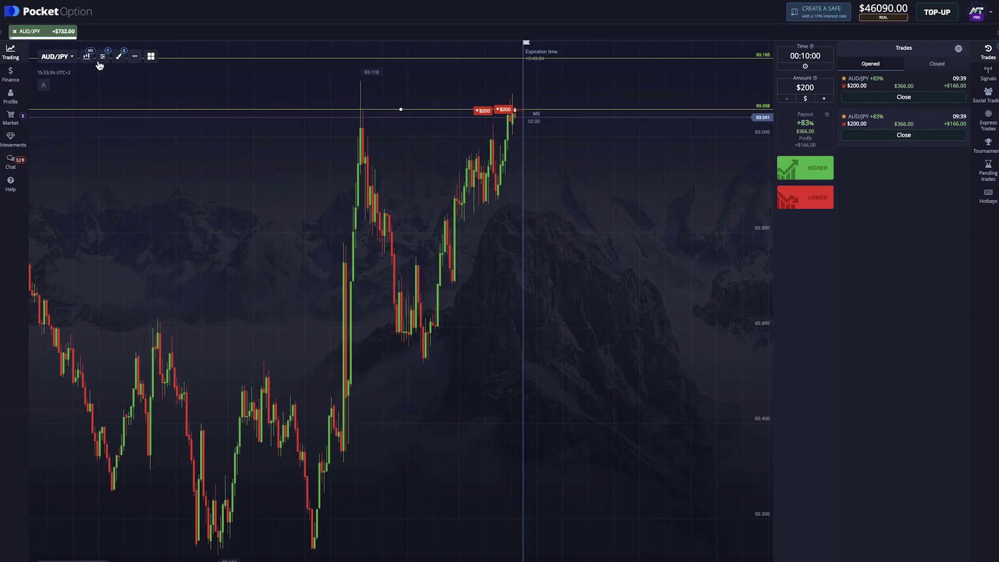
Set the AUD/JPY chart to M5, pan to earlier history, then switch it to M10.
left_click(86, 56)
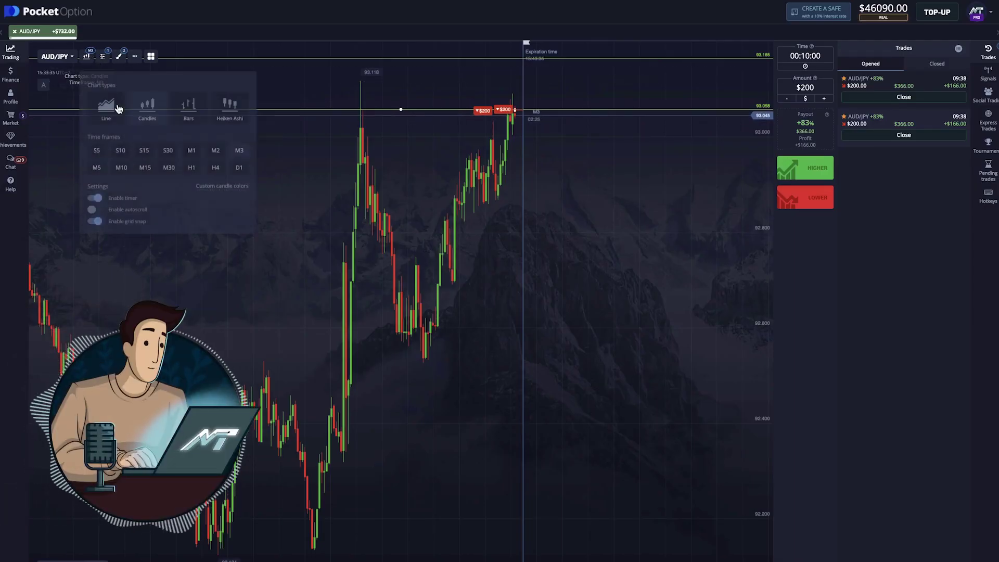
left_click(97, 166)
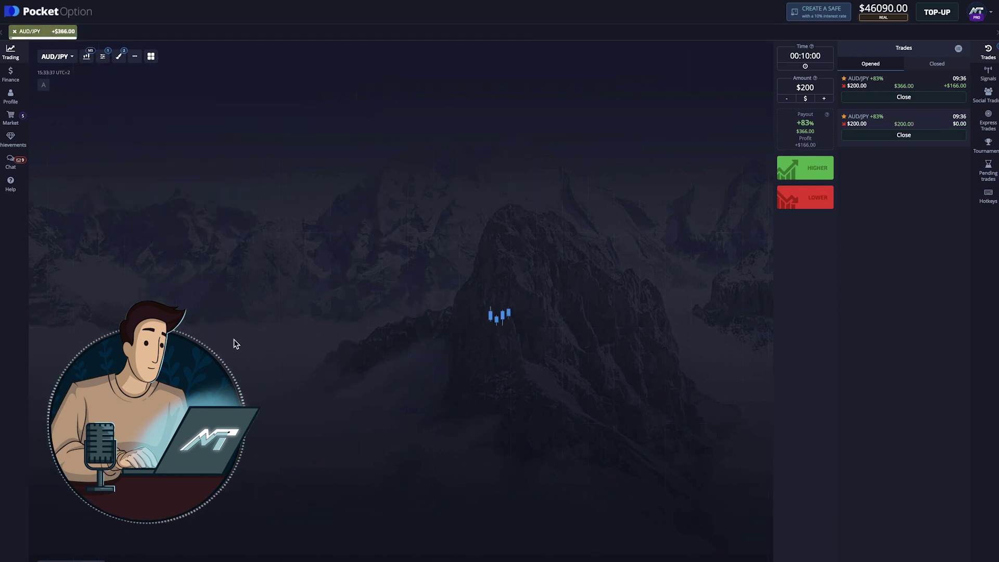
left_click_drag(279, 352, 434, 368)
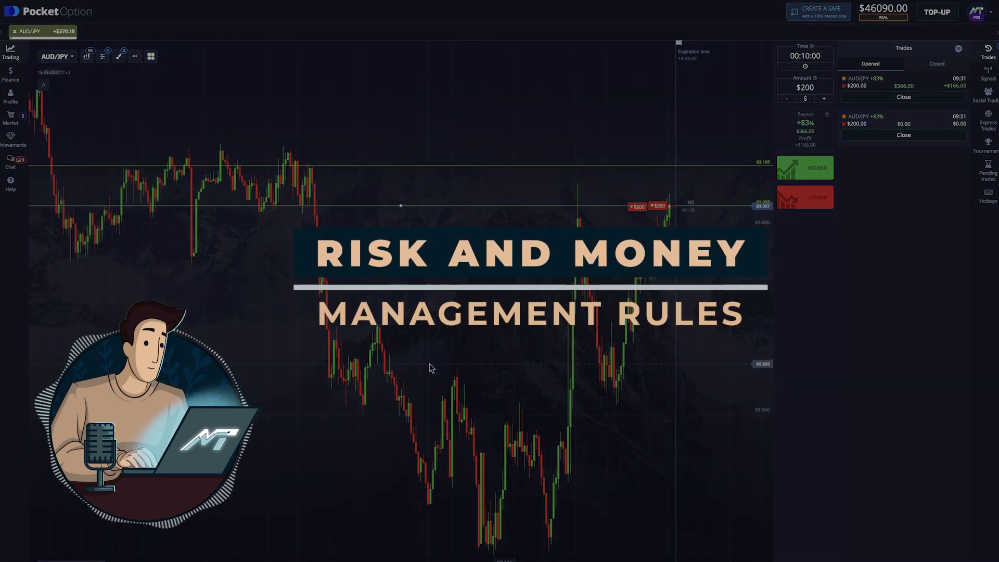
left_click(87, 56)
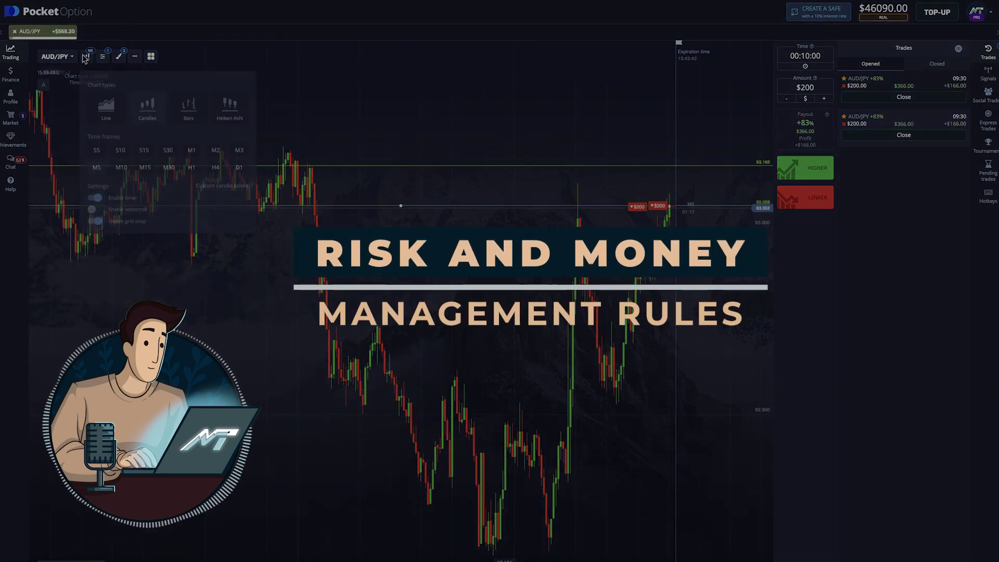
left_click(127, 172)
left_click(287, 344)
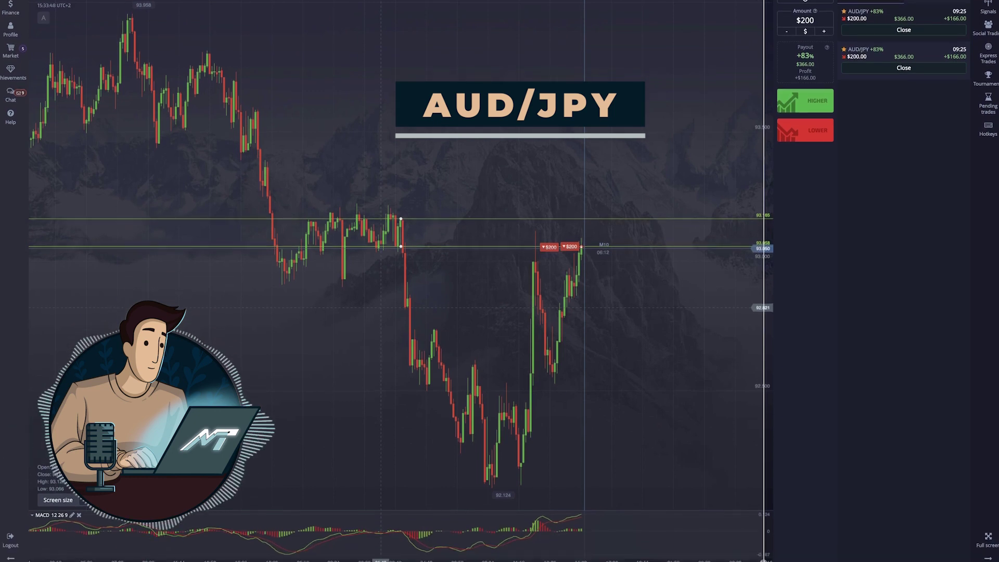
Screenshot the AUD/JPY chart, draw a falling trend line along the highs, and copy the image.
key("Print")
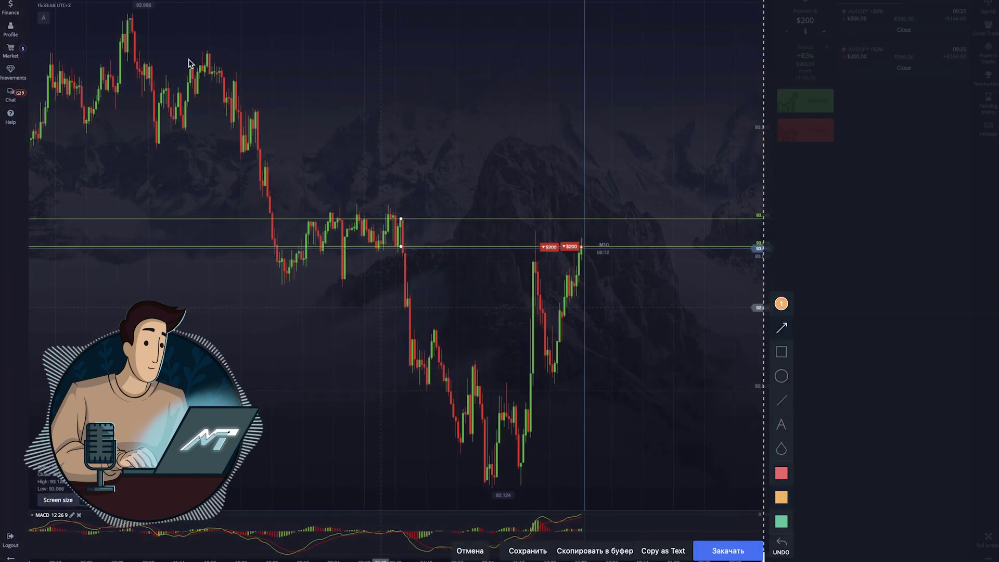
left_click_drag(131, 11, 651, 285)
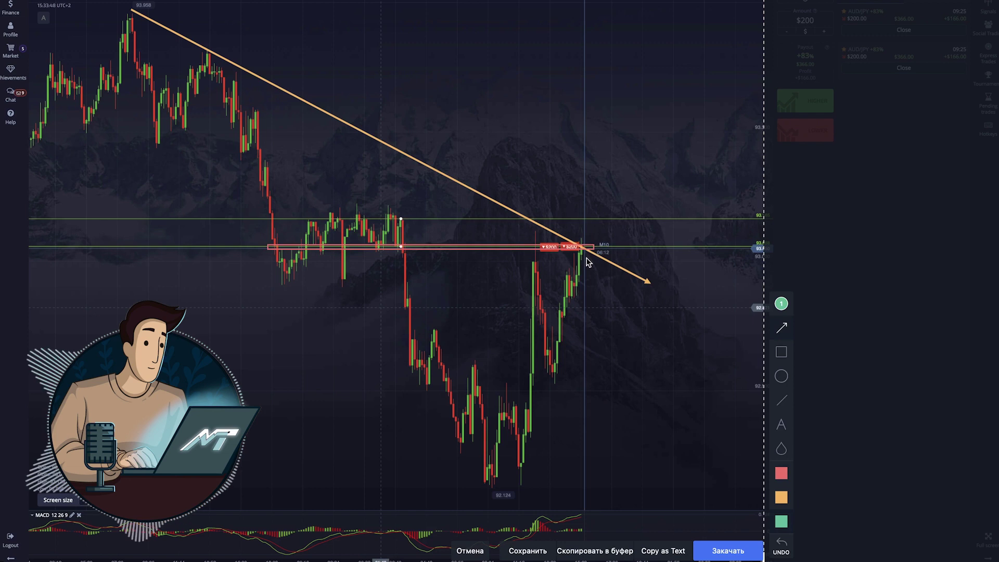
left_click(593, 551)
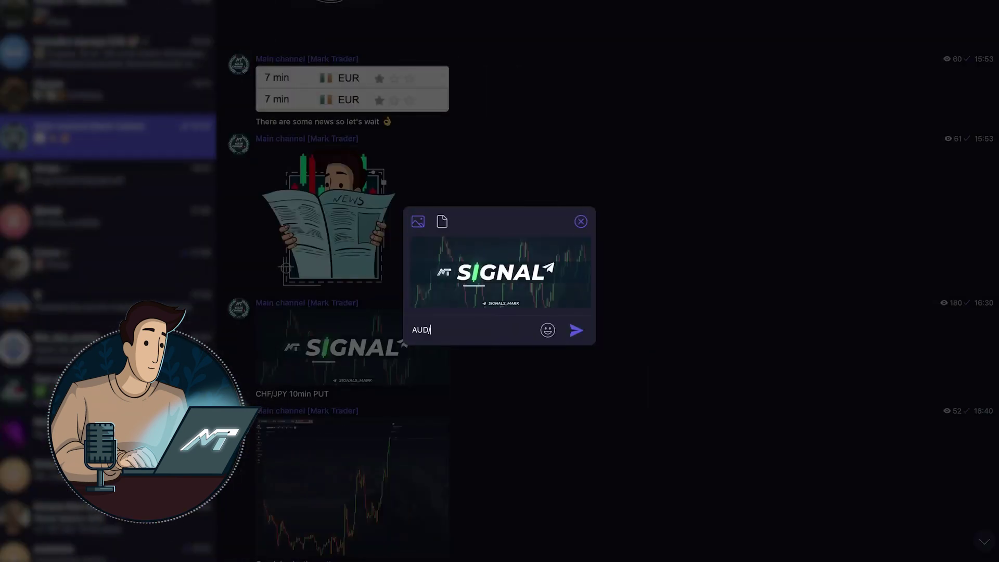
Complete the caption as 'AUD/JPY 10min PUT' and send the post to the channel.
type("/JPY 10min PUT")
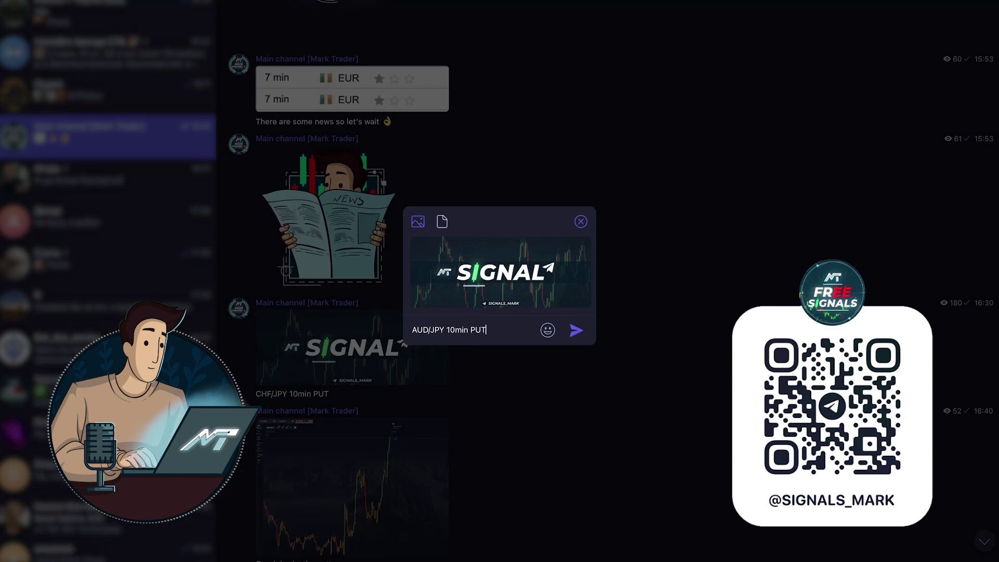
key("Return")
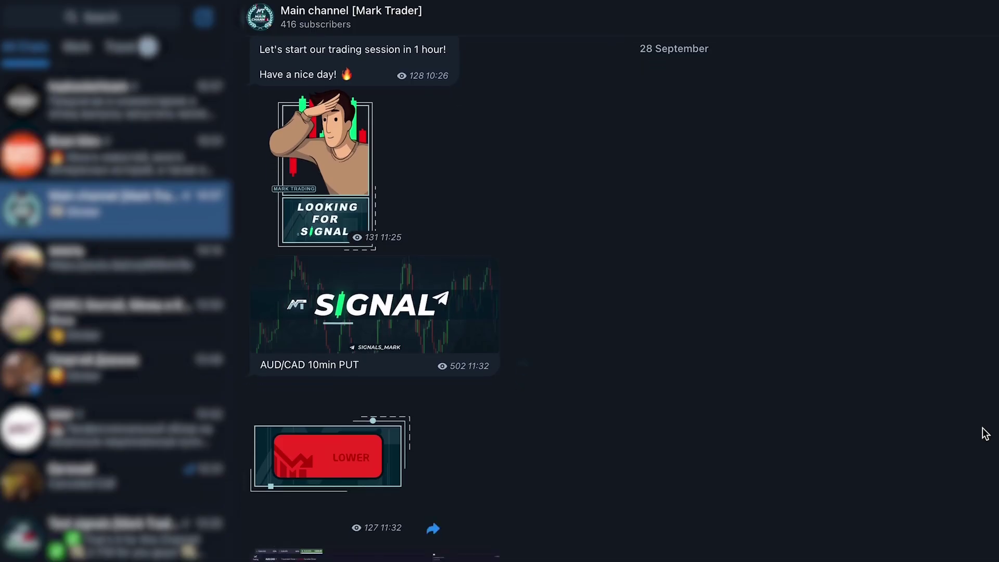
Scroll back through the channel's earlier signal posts and their ITM and OTM results.
scroll(982, 435, "down", 5)
scroll(985, 434, "down", 7)
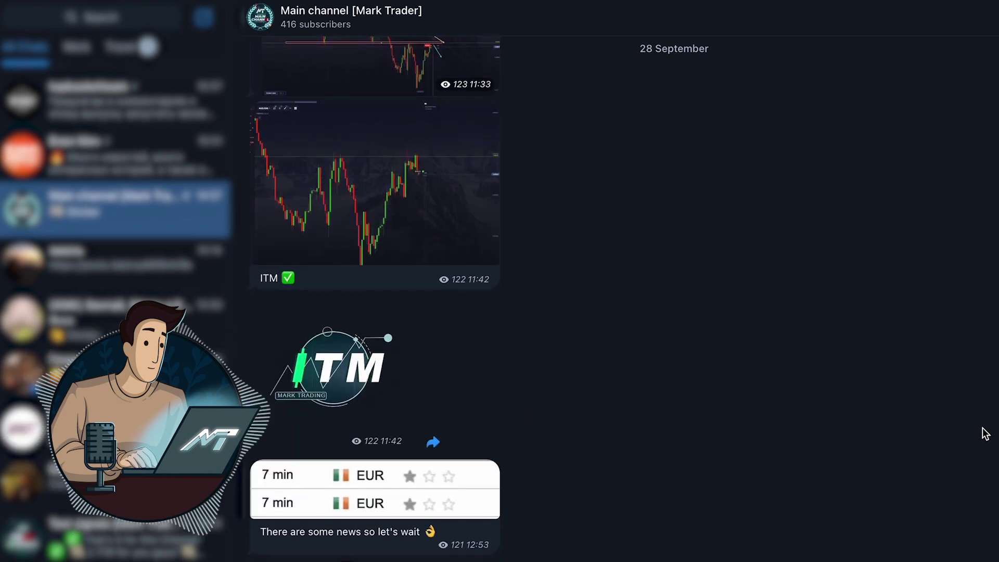
scroll(985, 433, "down", 8)
scroll(985, 433, "down", 6)
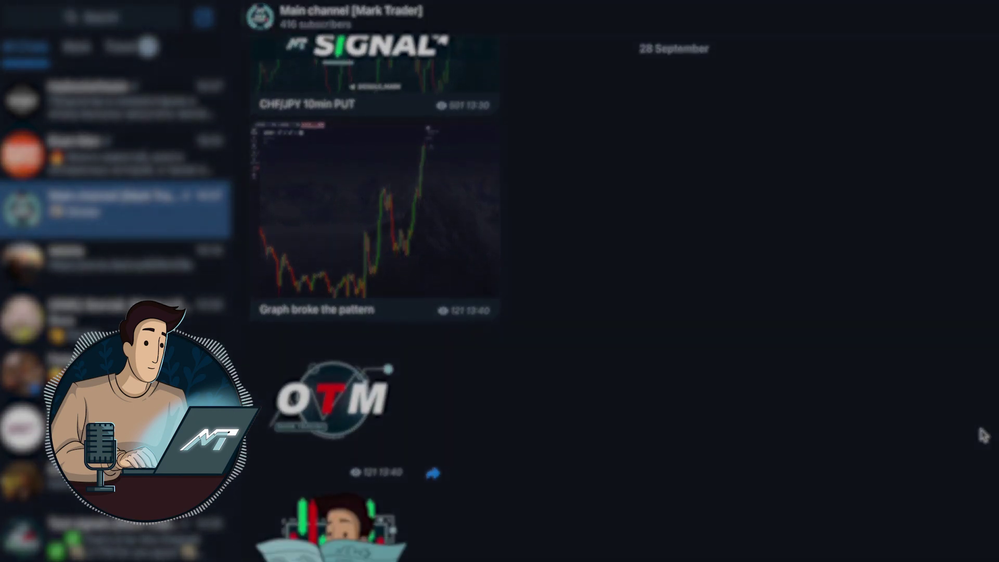
scroll(985, 434, "down", 8)
scroll(984, 434, "down", 8)
scroll(983, 435, "down", 6)
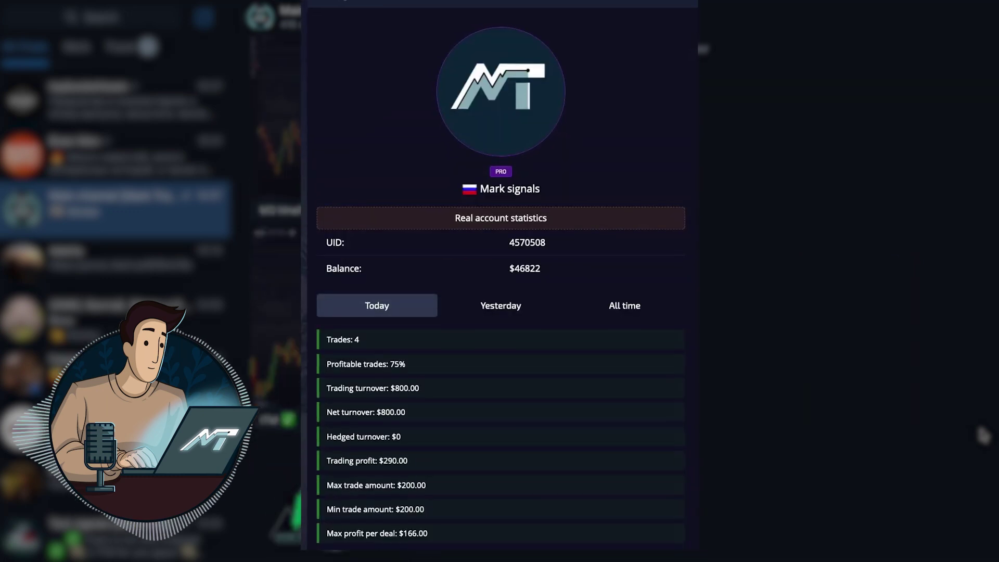